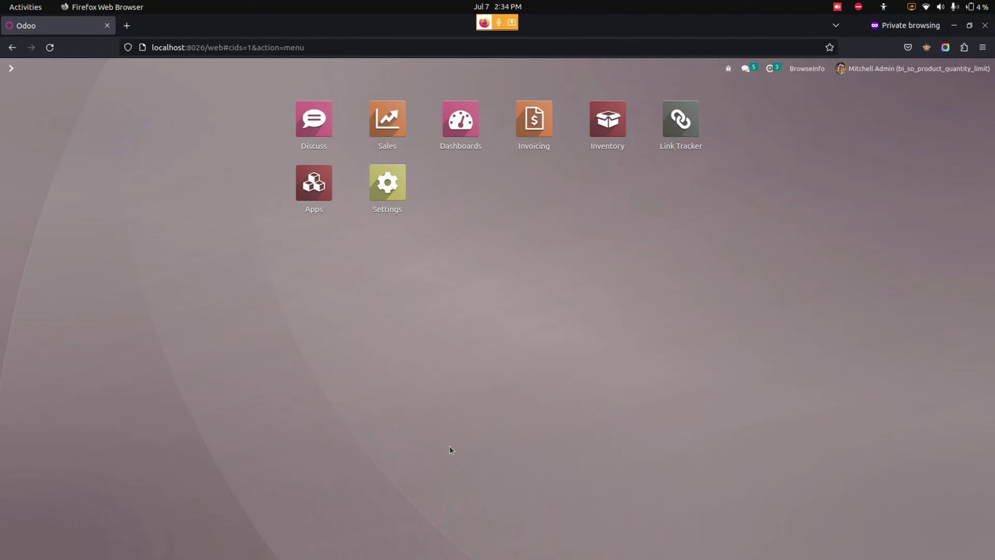
Check the Acoustic Bloc Screens product's minimum and maximum sale quantities in Inventory.
{"action": "left_click", "coordinate": [607, 135]}
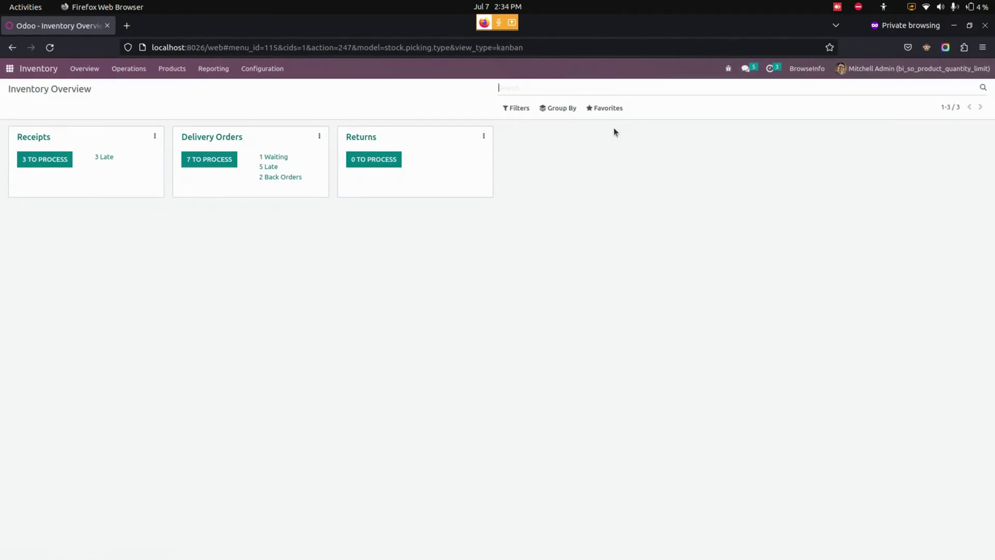
{"action": "left_click", "coordinate": [173, 69]}
{"action": "left_click", "coordinate": [183, 90]}
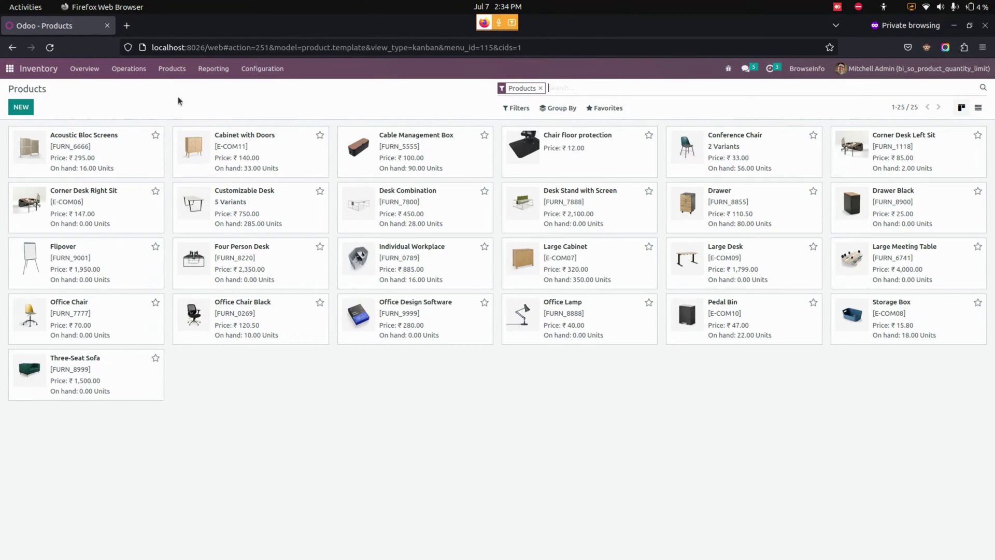
{"action": "left_click", "coordinate": [113, 151]}
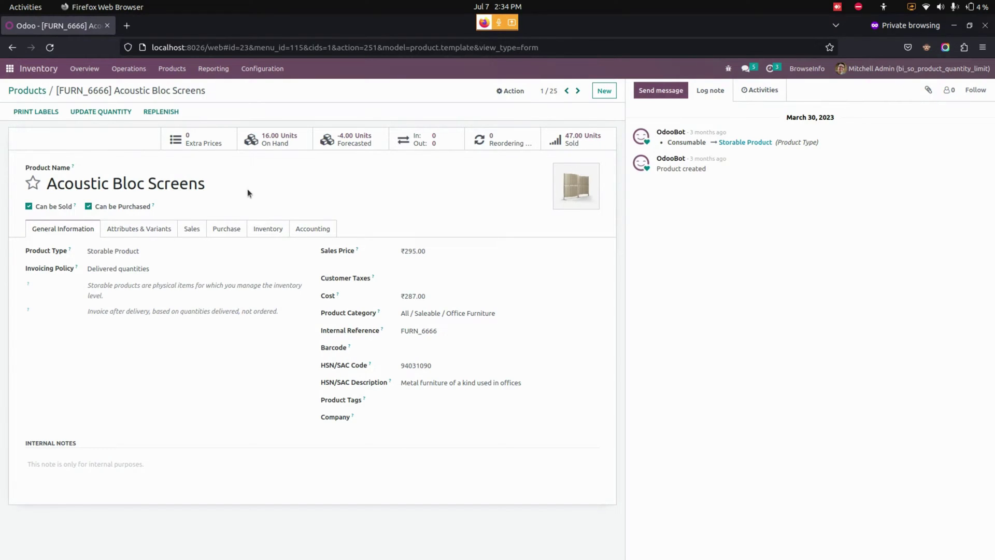
{"action": "left_click", "coordinate": [196, 232]}
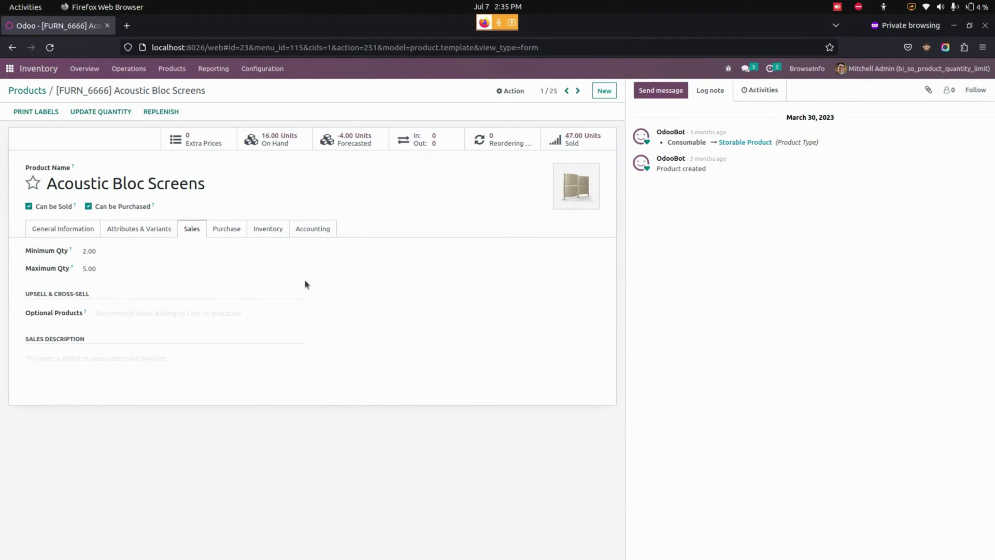
Create an Azure Interior quotation with 10 Acoustic Bloc Screens at 295.00 each.
{"action": "left_click", "coordinate": [10, 70]}
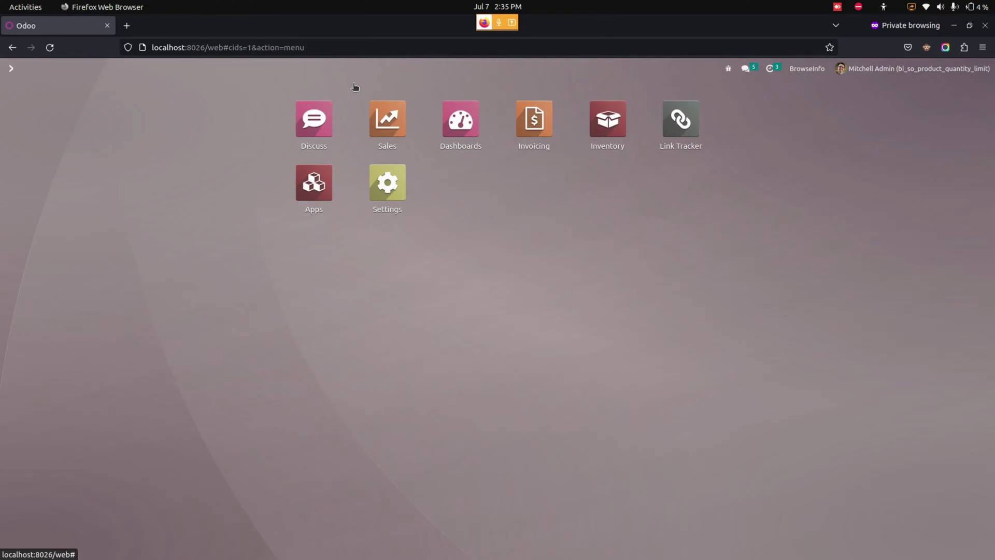
{"action": "left_click", "coordinate": [388, 129]}
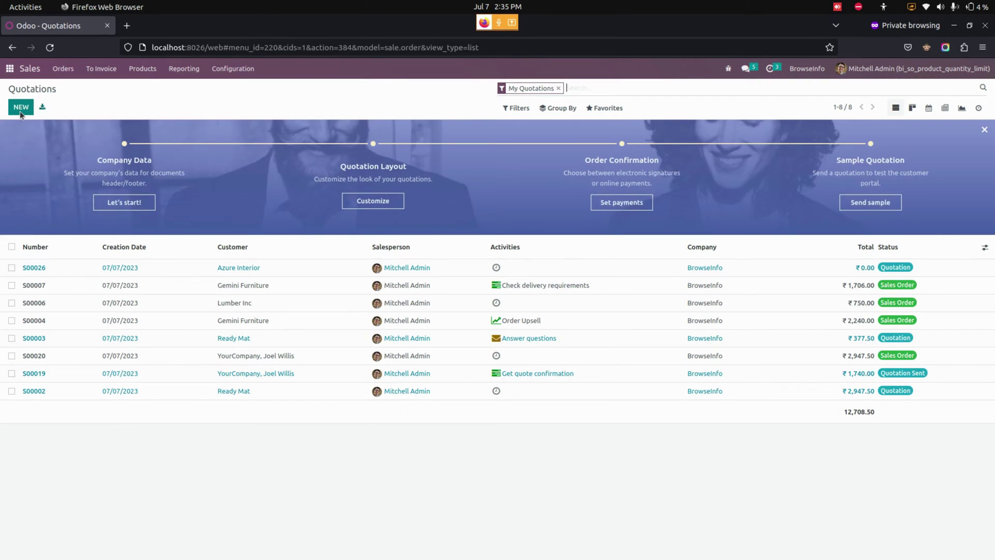
{"action": "left_click", "coordinate": [20, 108]}
{"action": "left_click", "coordinate": [175, 200]}
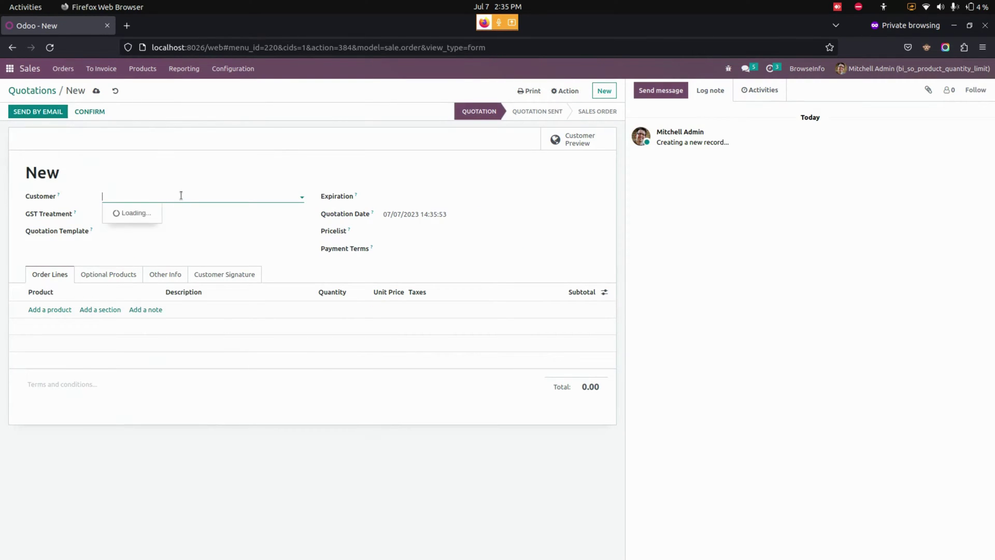
{"action": "left_click", "coordinate": [132, 243]}
{"action": "left_click", "coordinate": [51, 322]}
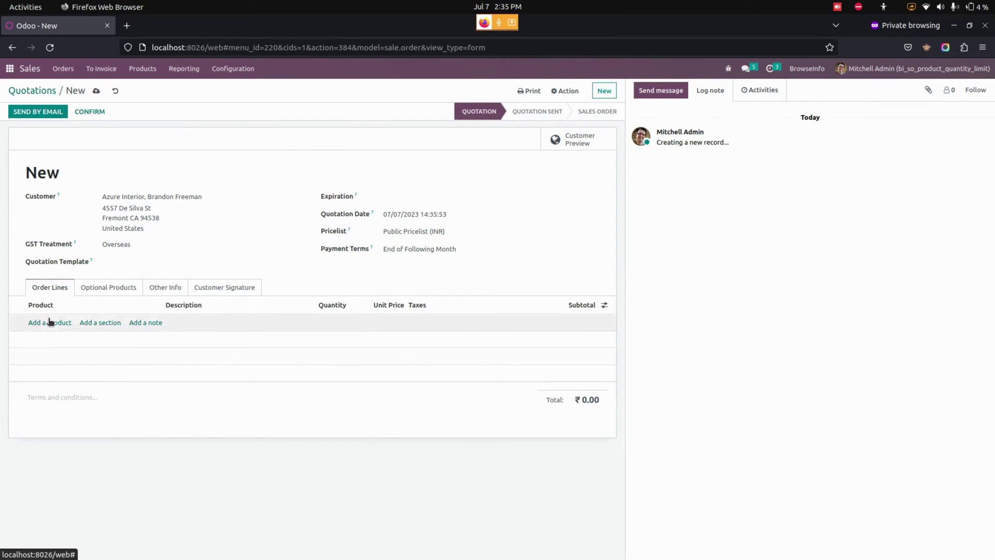
{"action": "type", "text": "Acoustic Bloc Screens"}
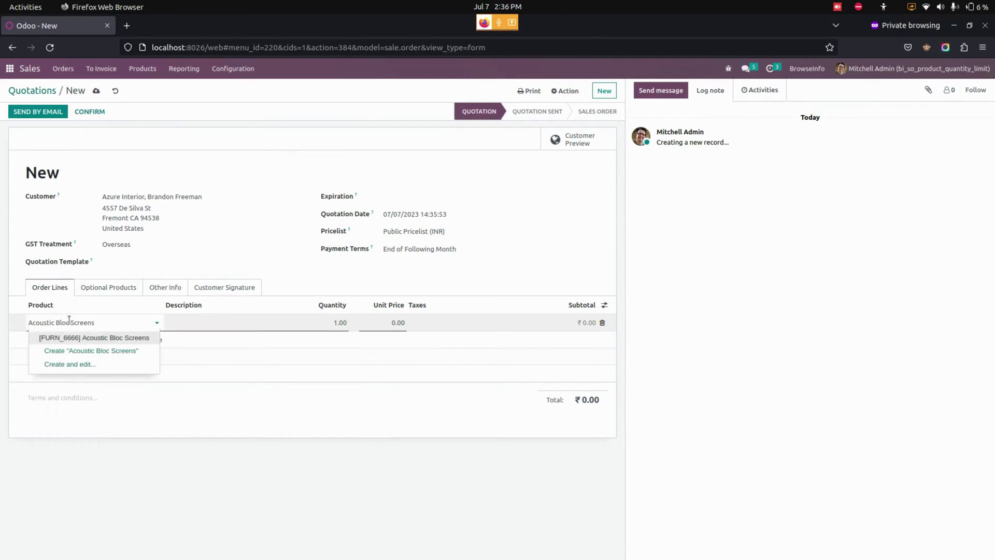
{"action": "left_click", "coordinate": [87, 340]}
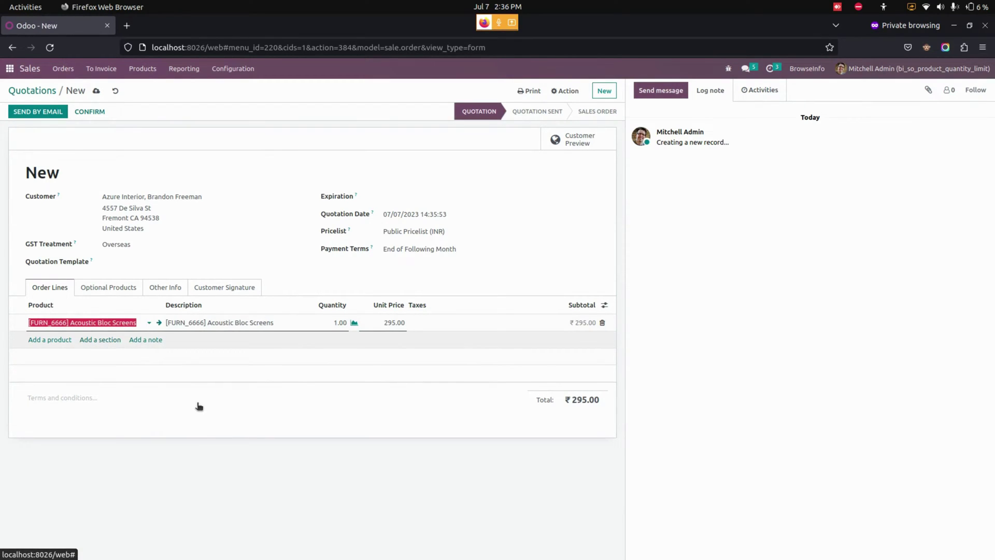
{"action": "left_click", "coordinate": [324, 324]}
{"action": "type", "text": "10"}
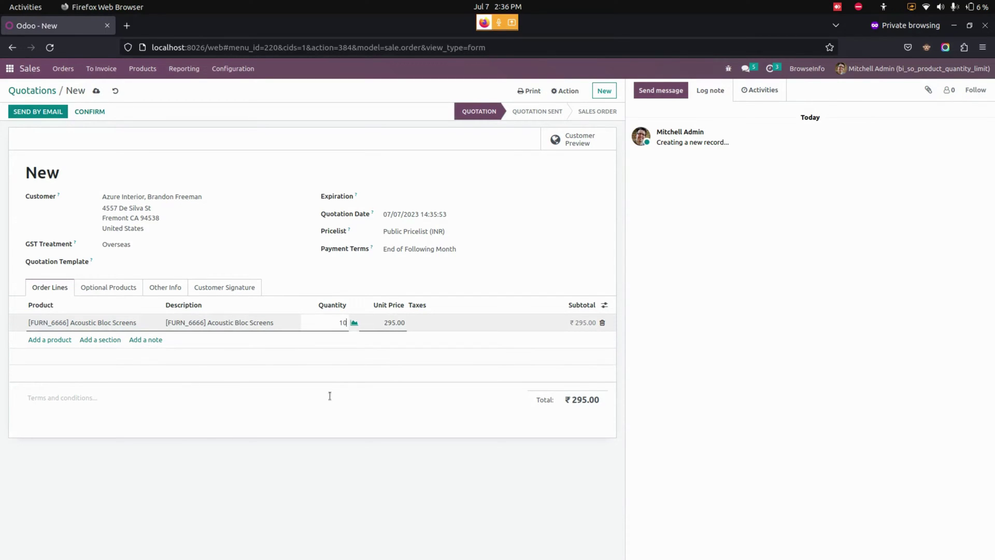
{"action": "left_click", "coordinate": [331, 396]}
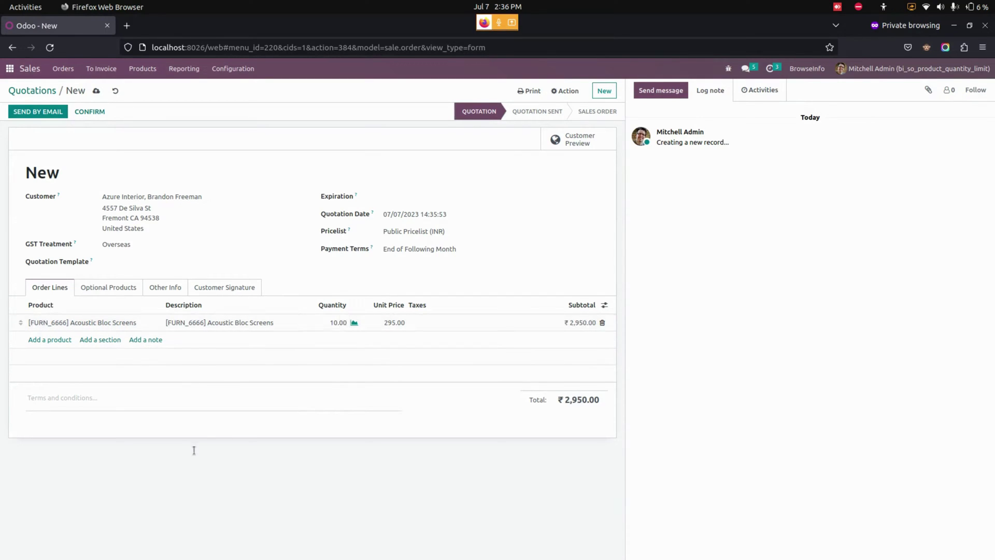
Try confirming the 10-unit quotation, discard it after the quantity limit warning, and start a new line.
{"action": "left_click", "coordinate": [103, 112]}
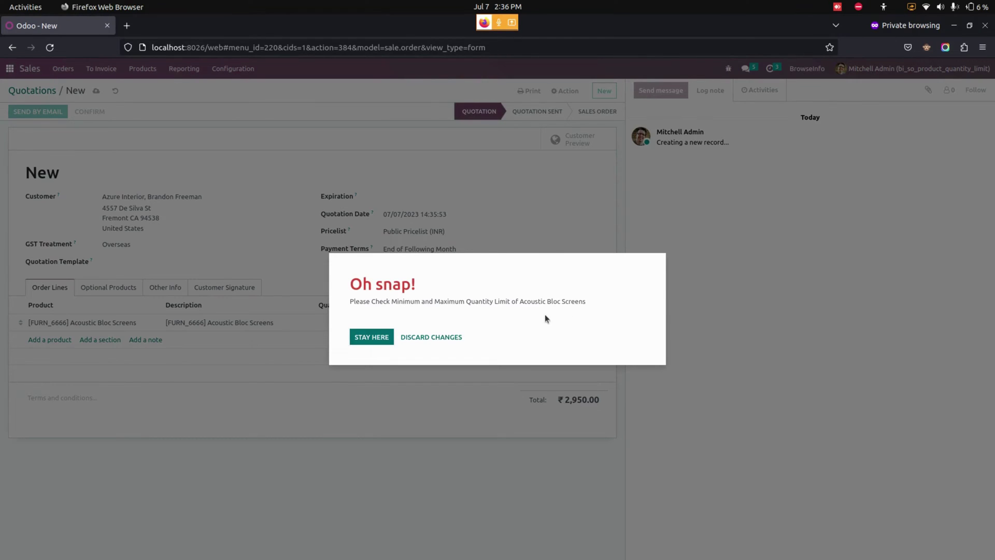
{"action": "left_click", "coordinate": [431, 336]}
{"action": "left_click", "coordinate": [60, 320]}
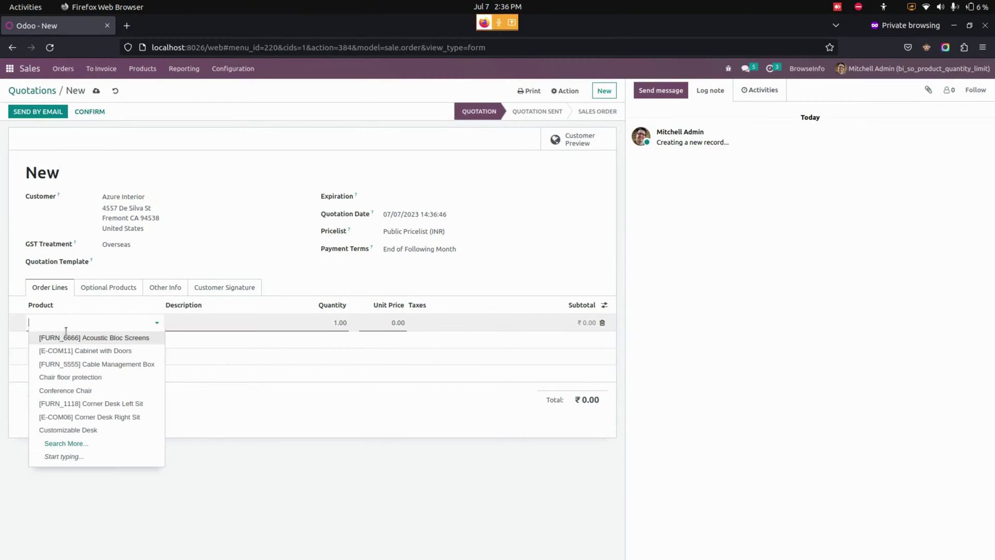
Order 3 Acoustic Bloc Screens (₹885.00) and confirm the quotation as sales order S00028.
{"action": "left_click", "coordinate": [71, 338]}
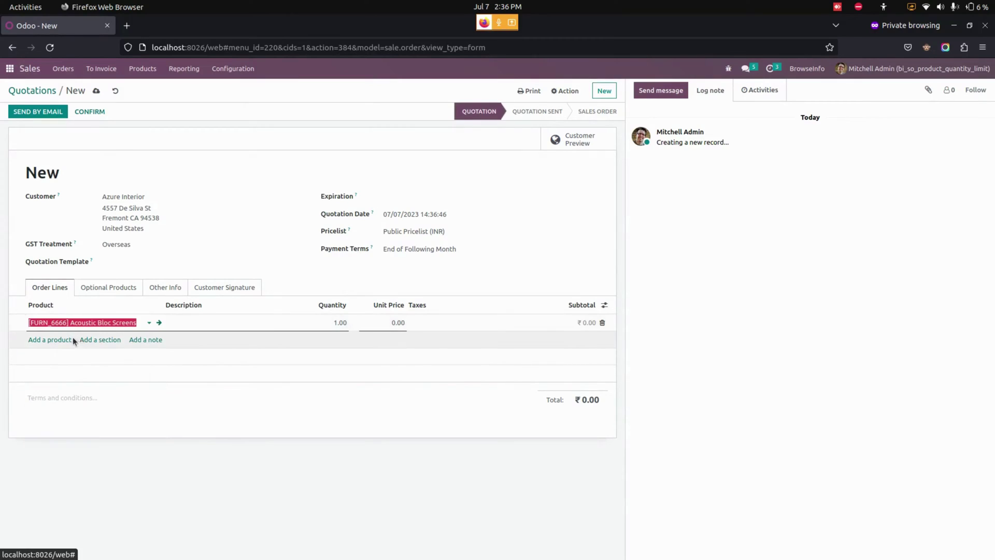
{"action": "left_click", "coordinate": [329, 323]}
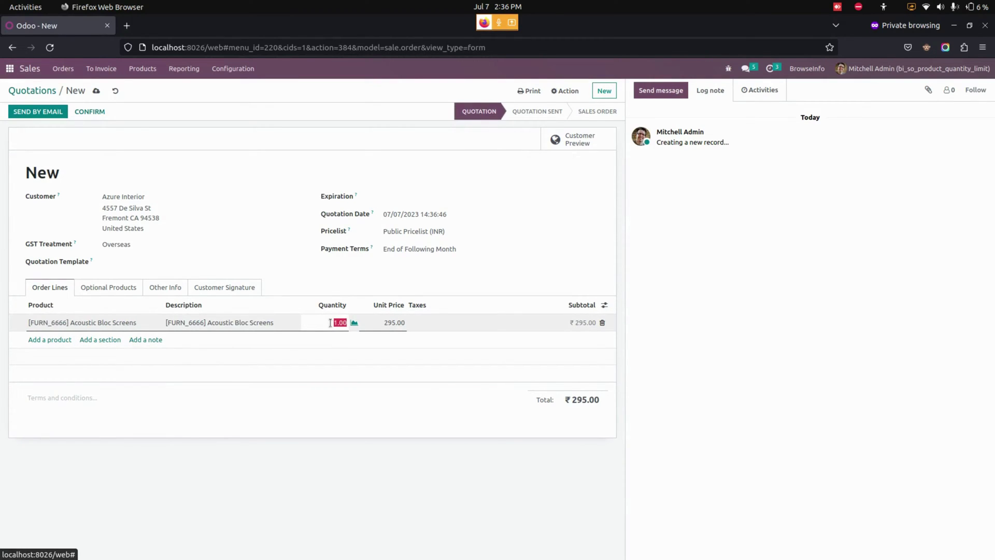
{"action": "type", "text": "3"}
{"action": "left_click", "coordinate": [308, 428]}
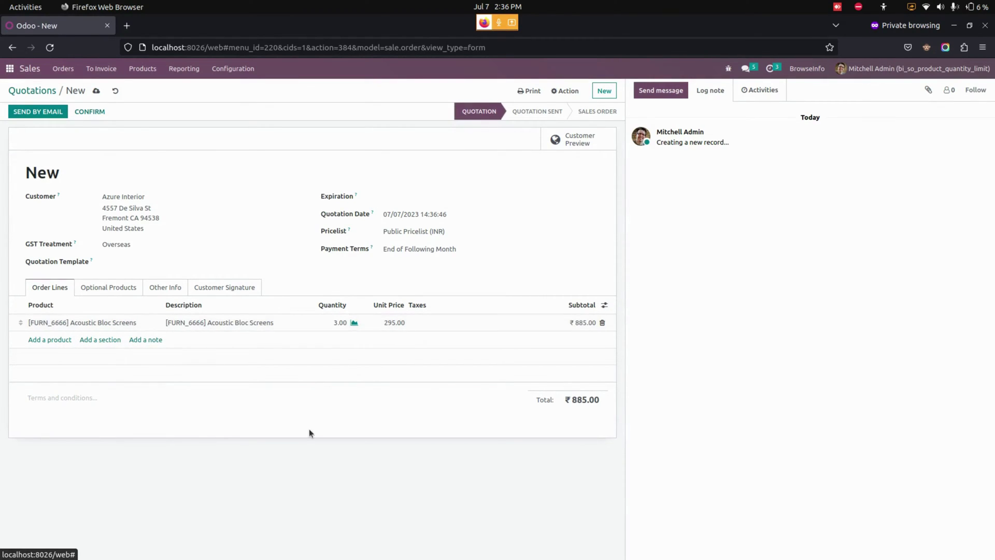
{"action": "left_click", "coordinate": [107, 109]}
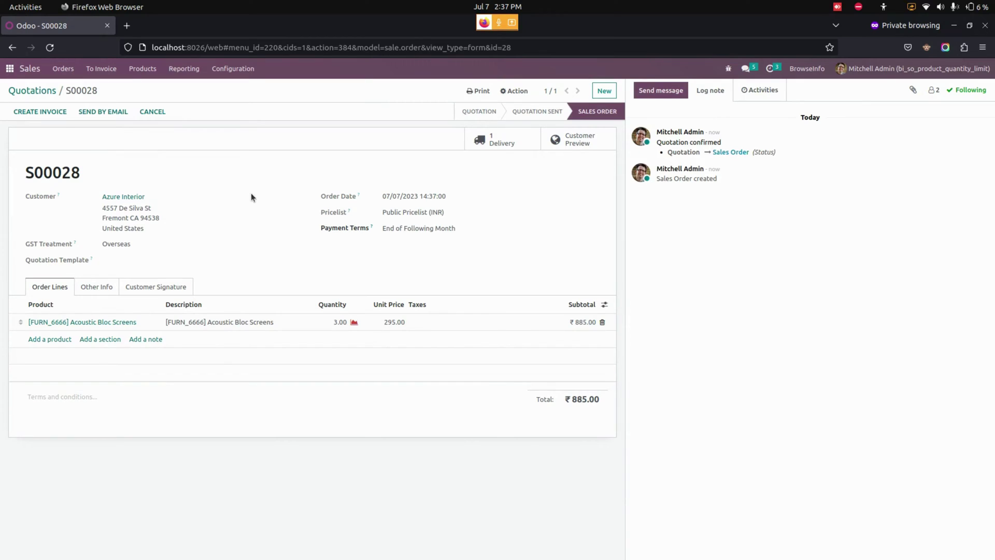
Return to the Odoo home screen of apps with Alt+H.
{"action": "key", "text": "alt+h"}
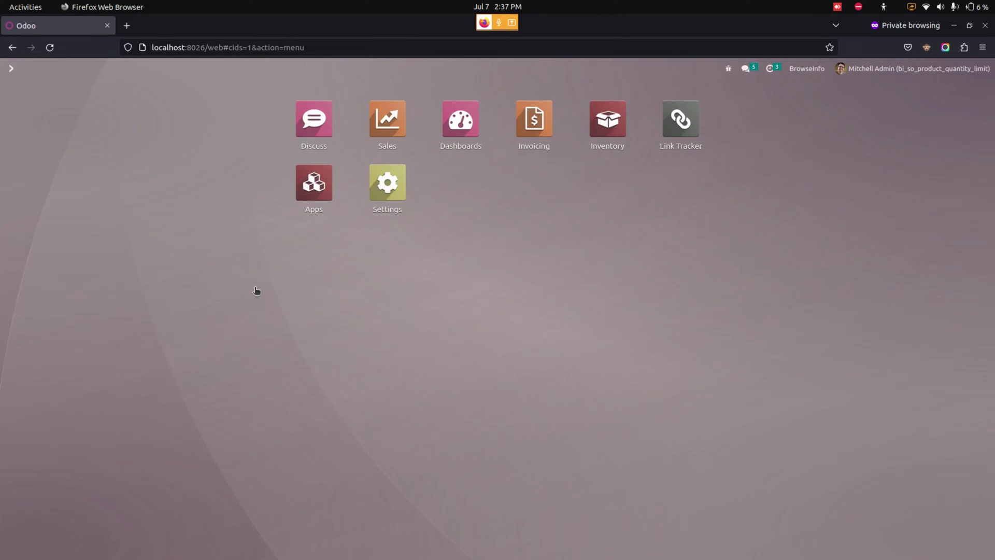